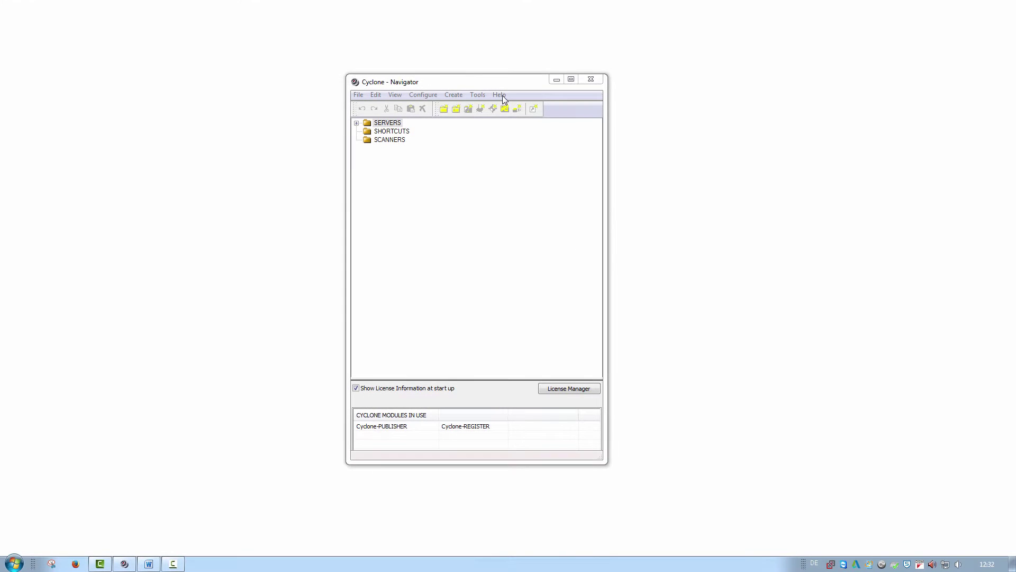
Step: Open the Help contents and browse Cyclone > Administration > Databases to 'How to add a database'
left_click(500, 95)
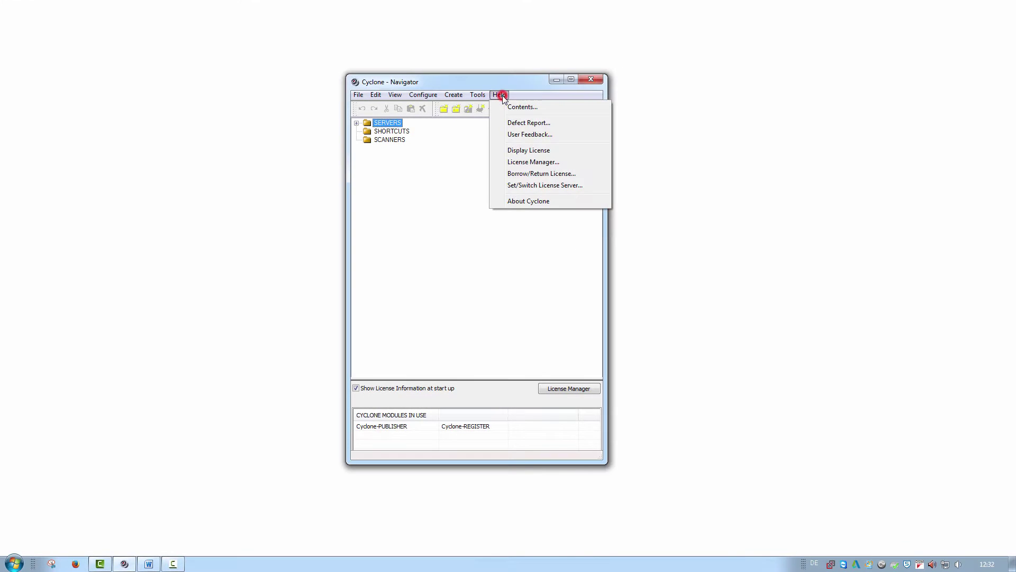
left_click(550, 110)
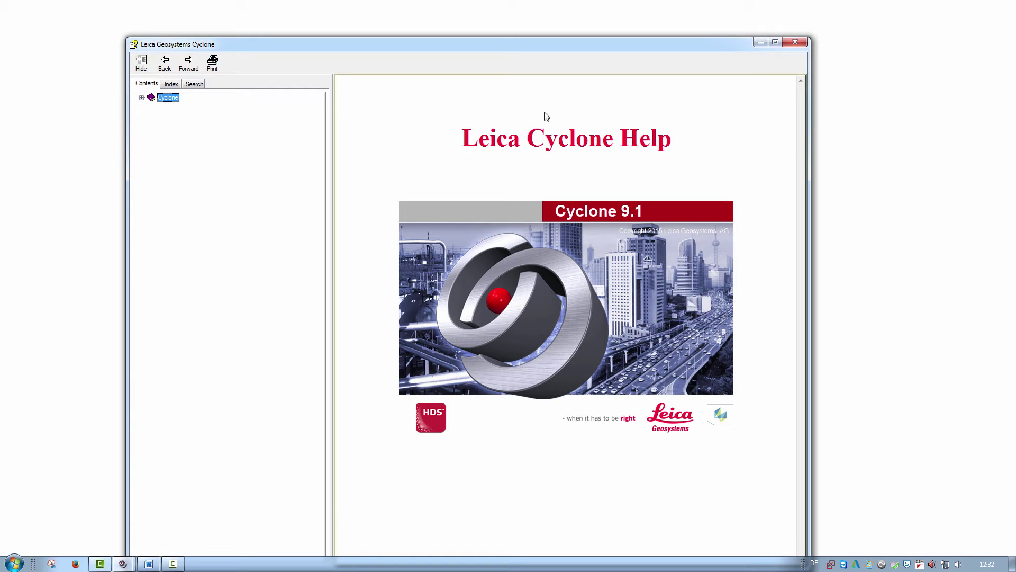
left_click_drag(497, 47, 516, 25)
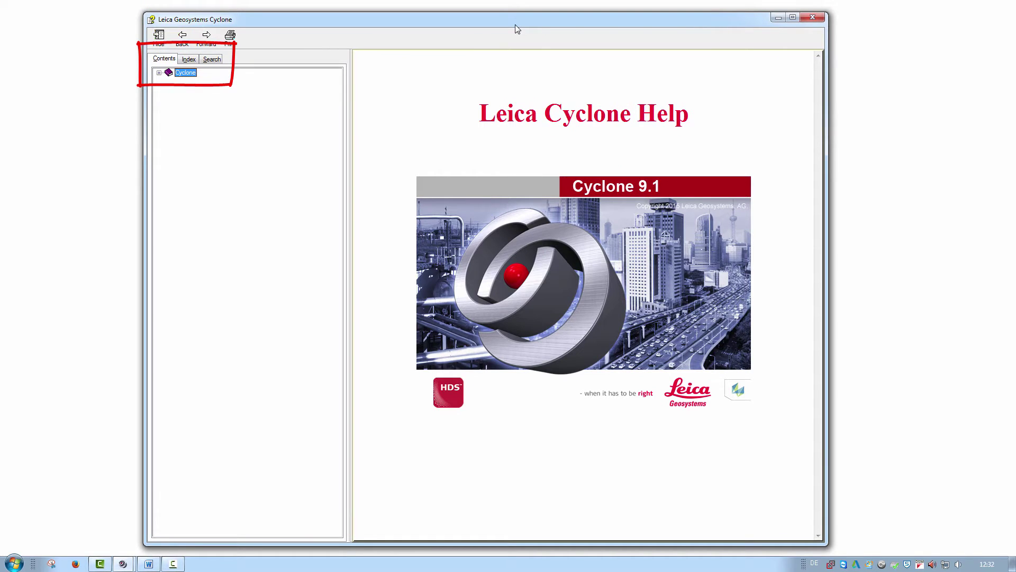
left_click(158, 73)
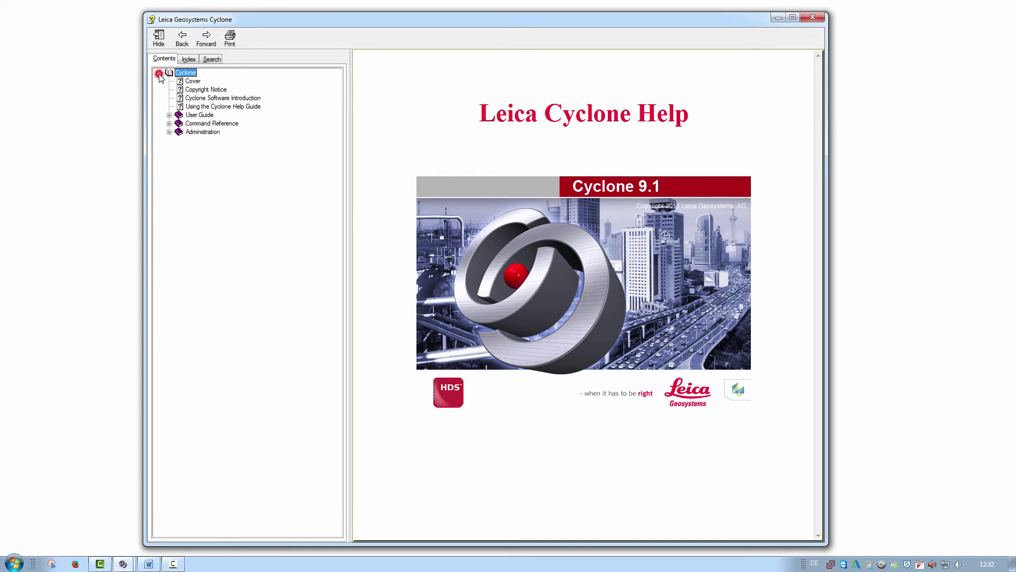
left_click(169, 132)
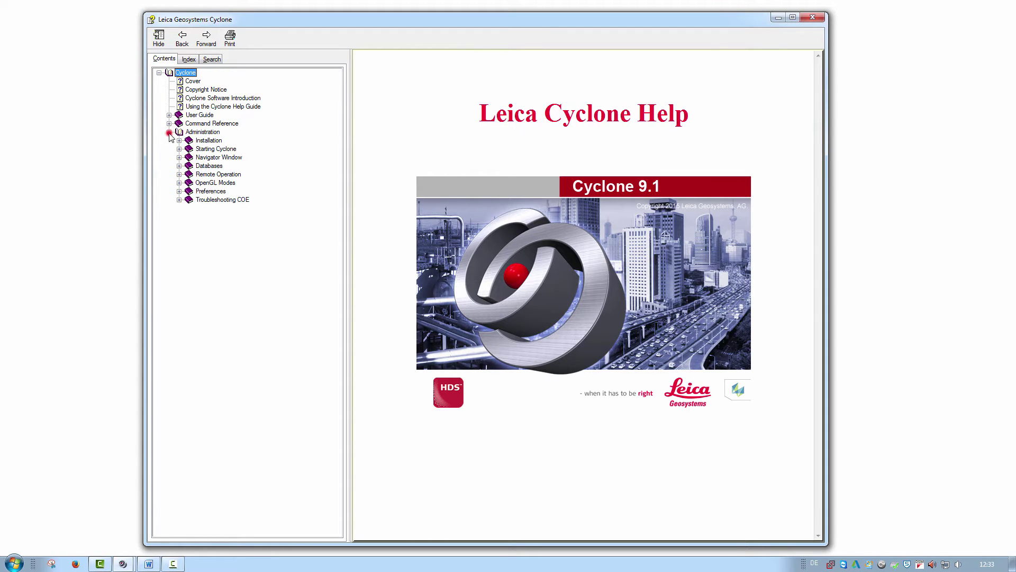
left_click(179, 166)
left_click(233, 191)
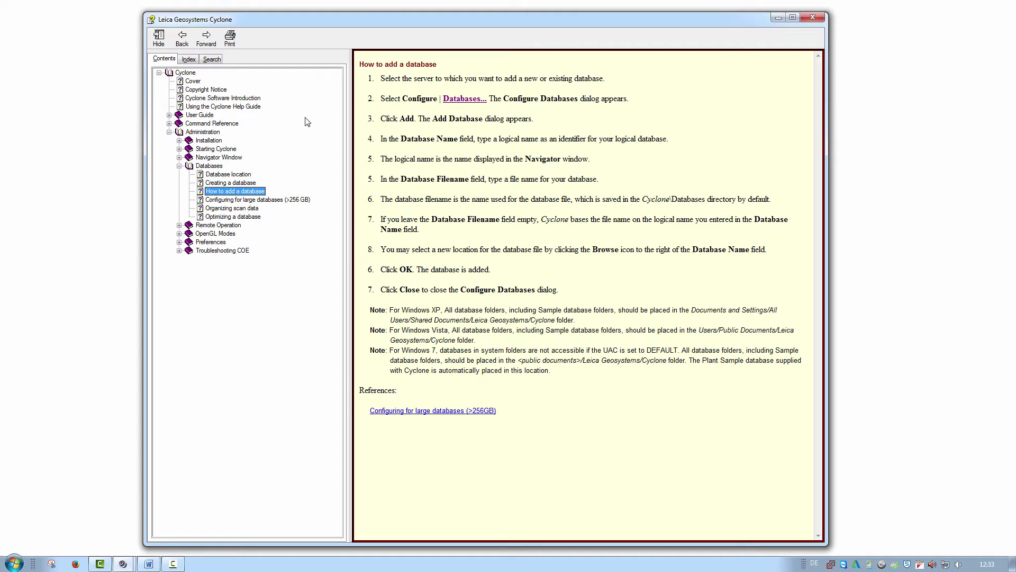
Step: Look up 'impo' in the help Index and open the Importing Files - Details topic
left_click(189, 59)
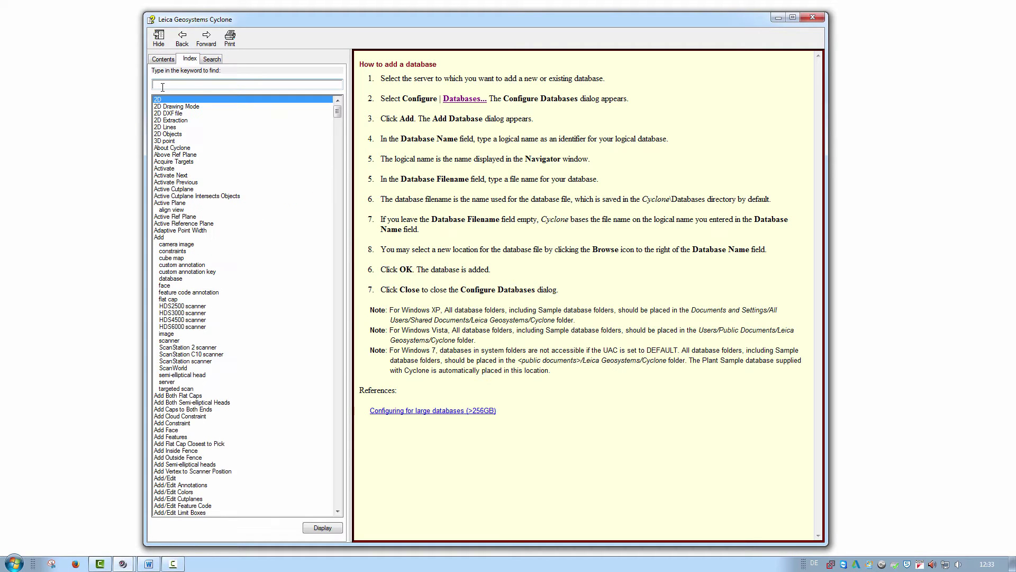
type("import")
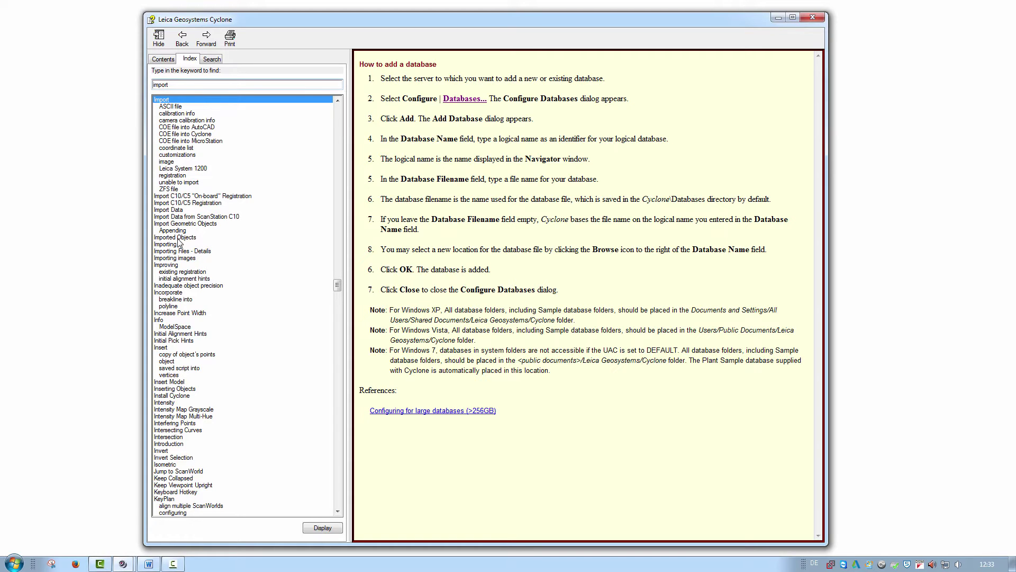
double_click(179, 252)
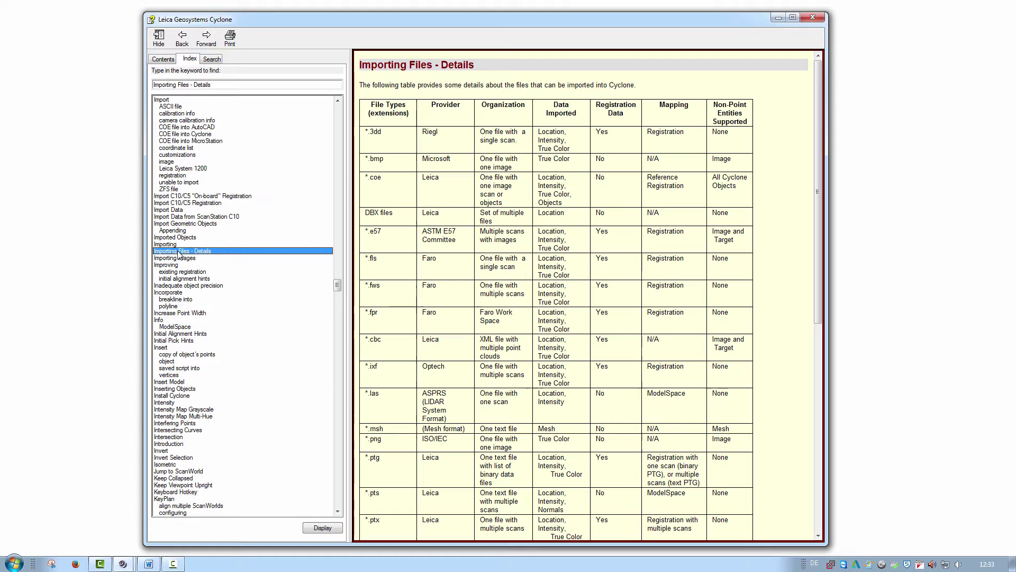
Step: Search the index for 'import' and display the How to import a registration topic
left_click_drag(216, 86, 79, 86)
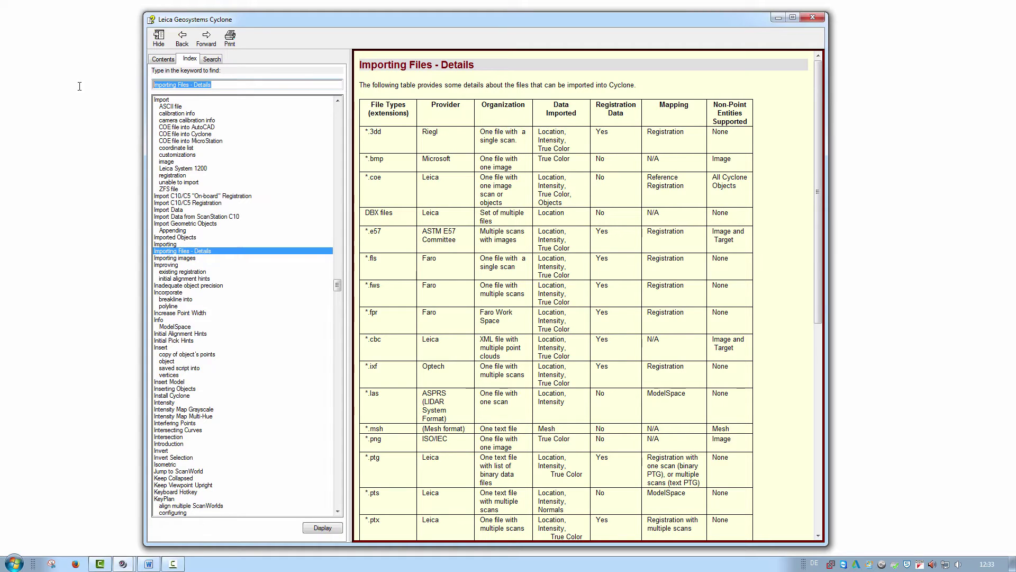
type("import")
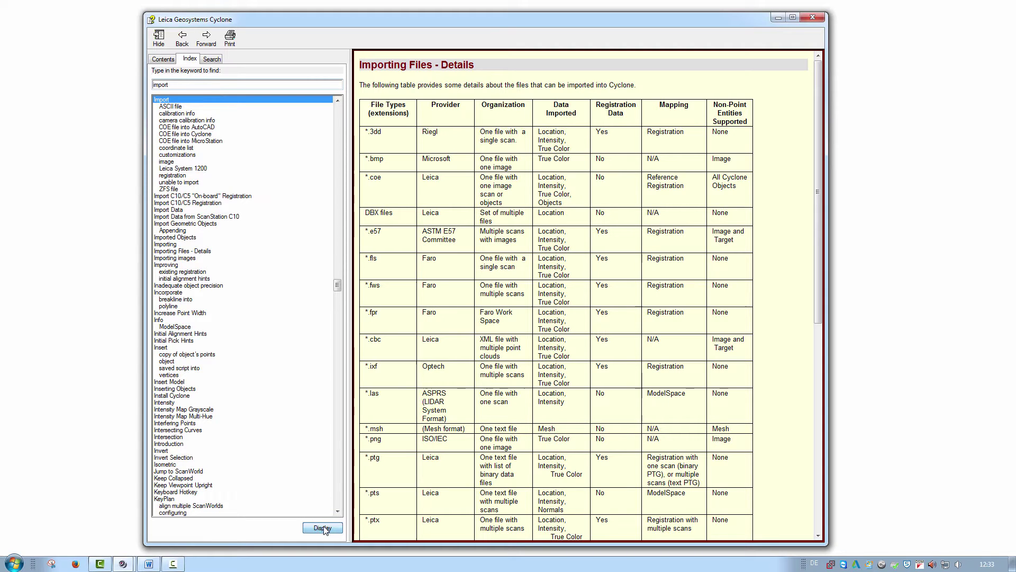
left_click(323, 528)
left_click_drag(335, 428, 400, 247)
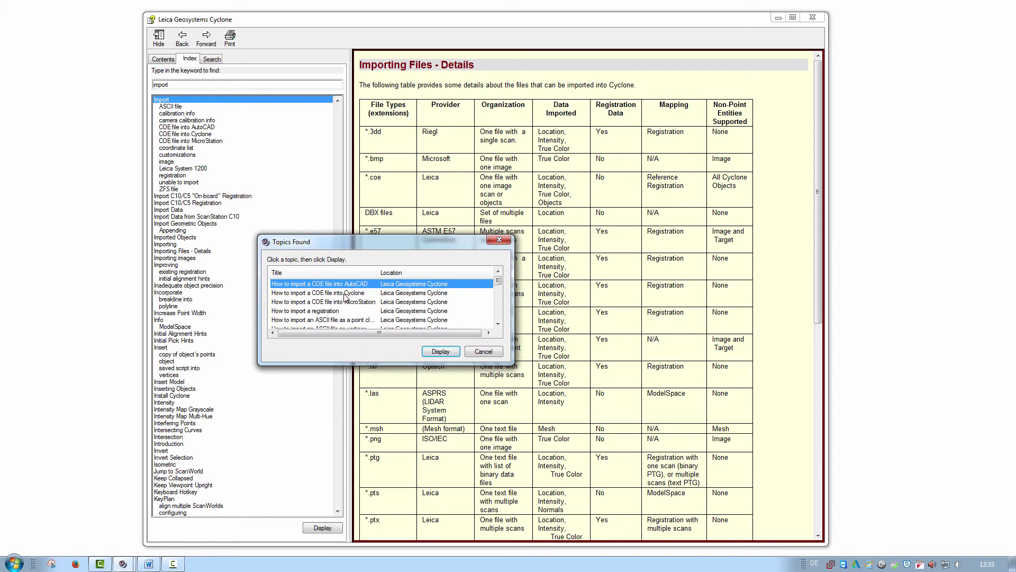
left_click(324, 311)
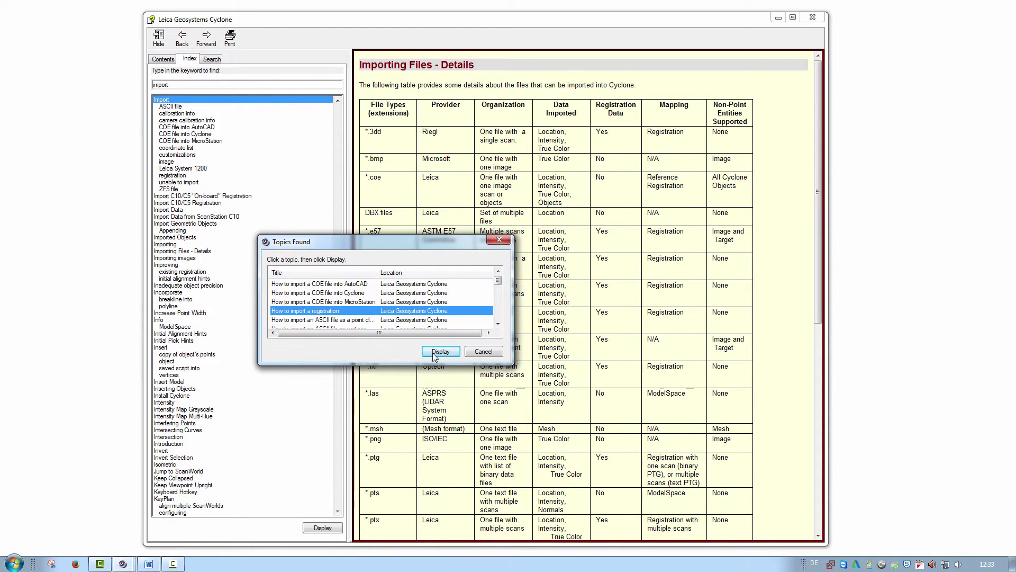
left_click(434, 354)
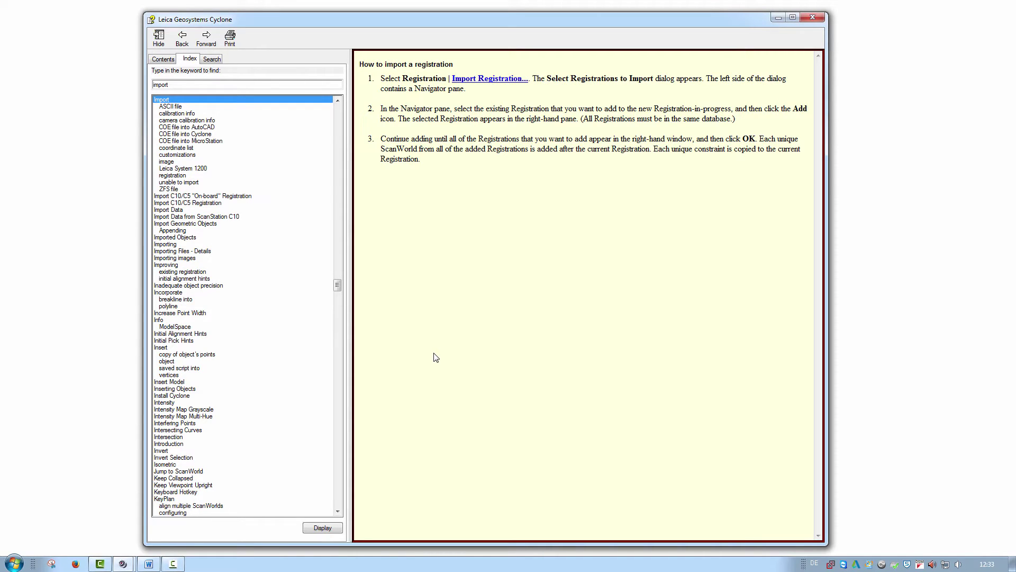
Step: Run a full-text help search for 'export format' and display Export File Format Details
left_click(213, 60)
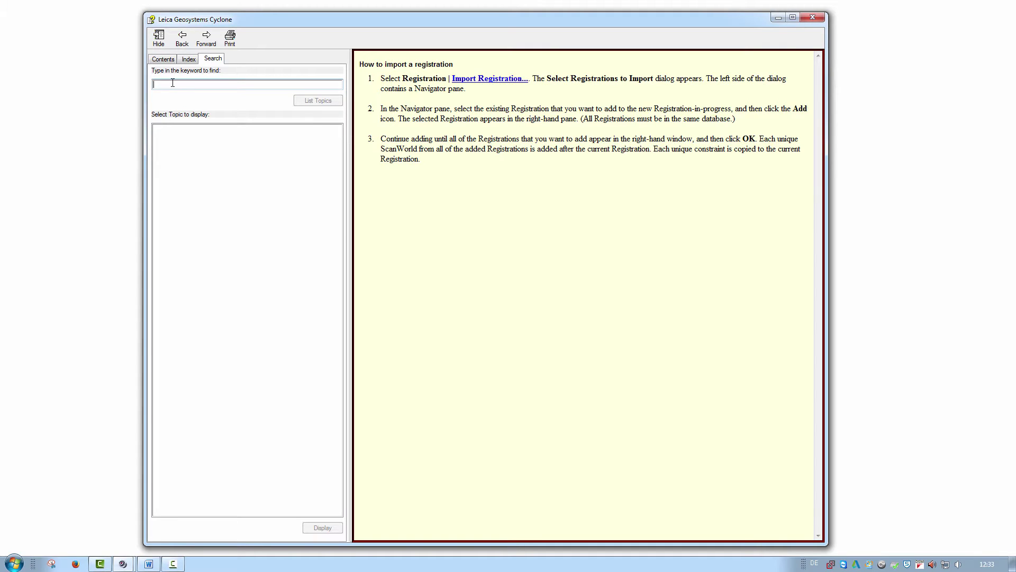
type("export format")
left_click(317, 100)
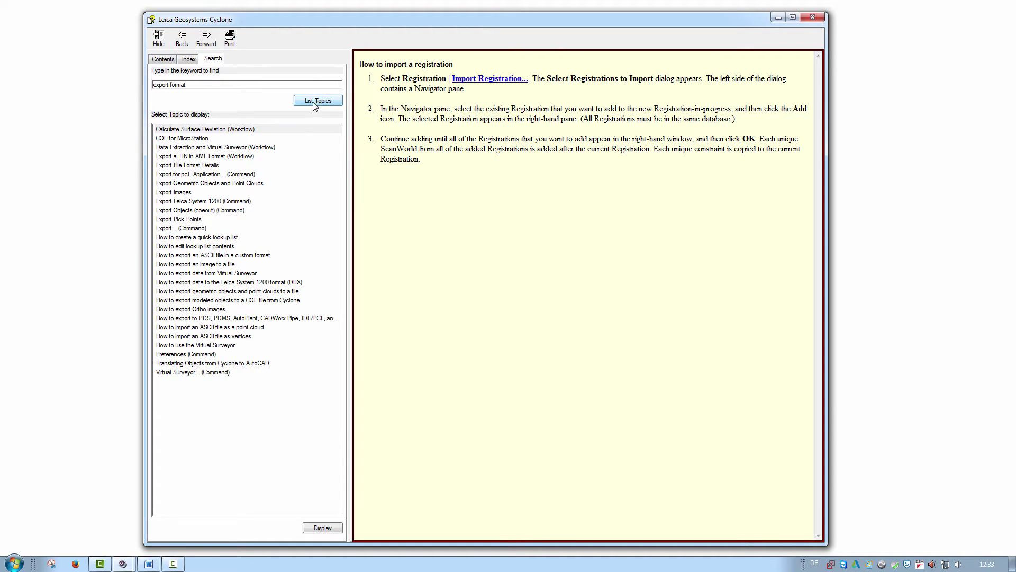
left_click(215, 164)
left_click(322, 528)
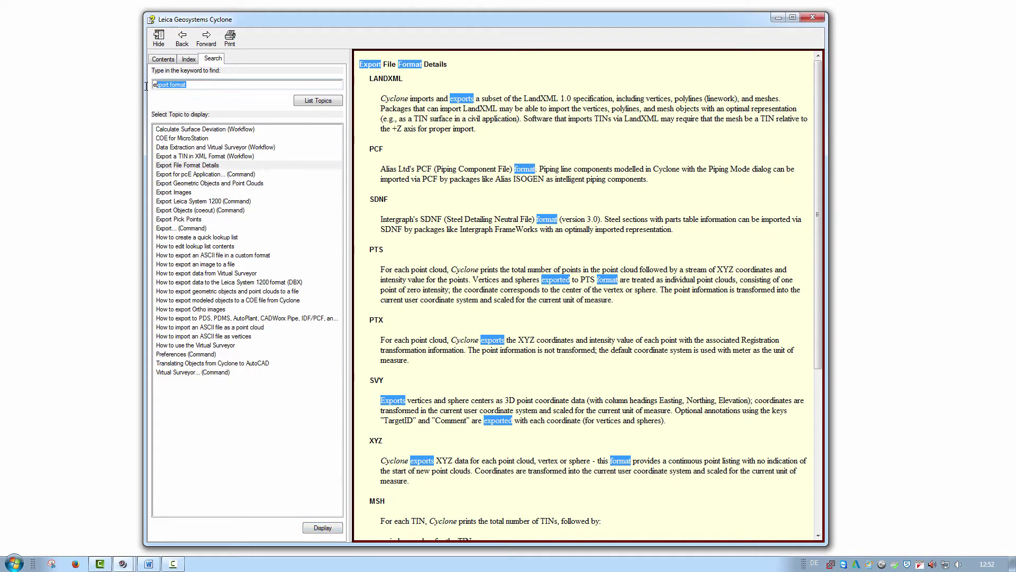
Step: Search the help for 'license' and open the License Management System topic
type("license")
left_click(313, 101)
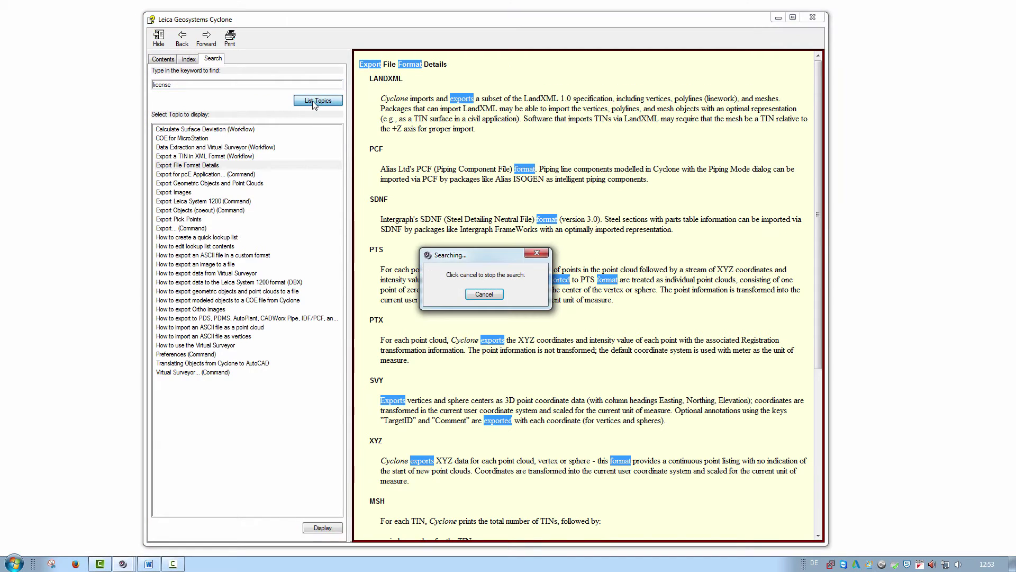
double_click(203, 184)
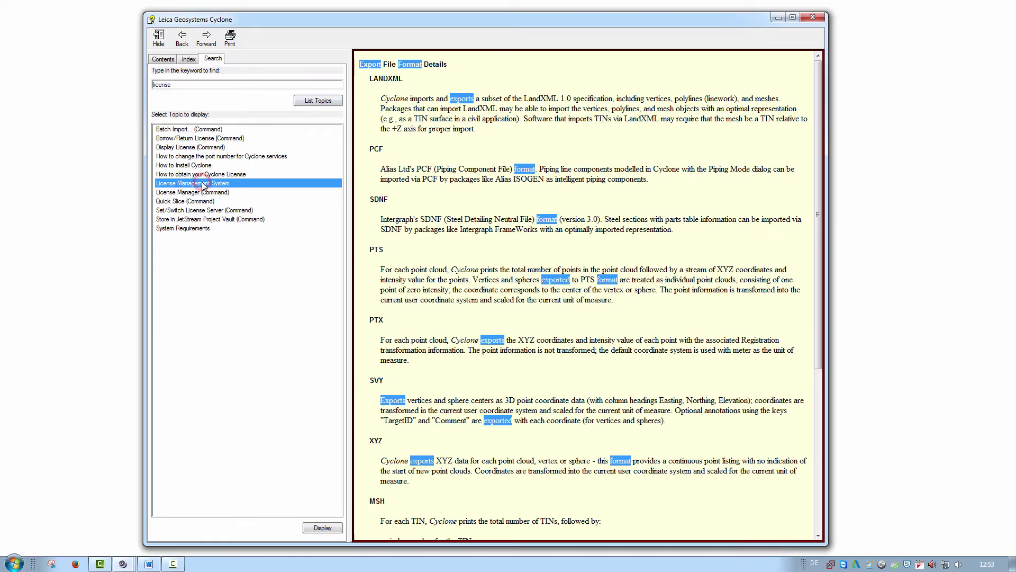
Step: View the Software Licensing PDF at Installing & Activating Licenses, then close the help window
left_click(430, 102)
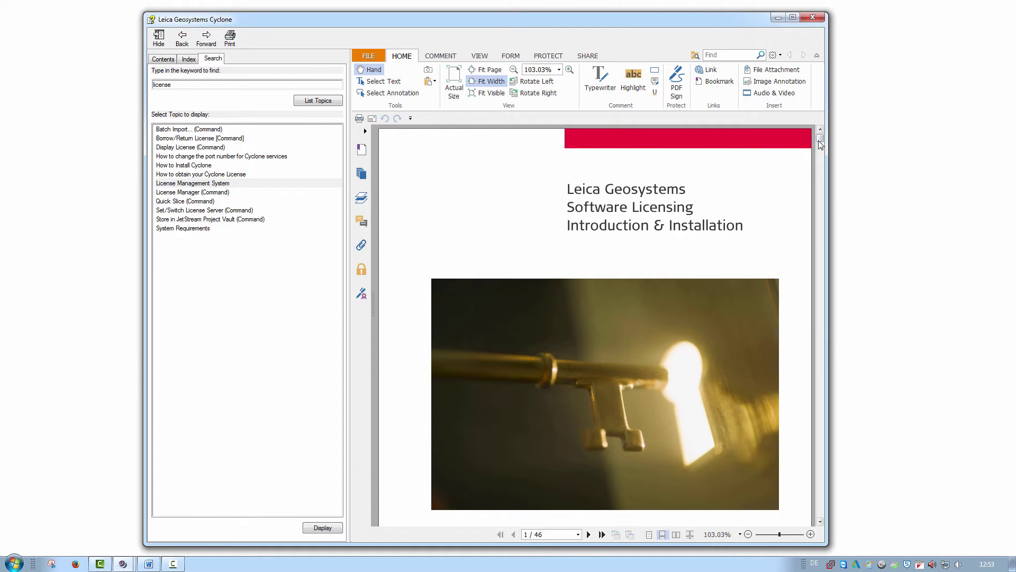
left_click_drag(821, 140, 820, 150)
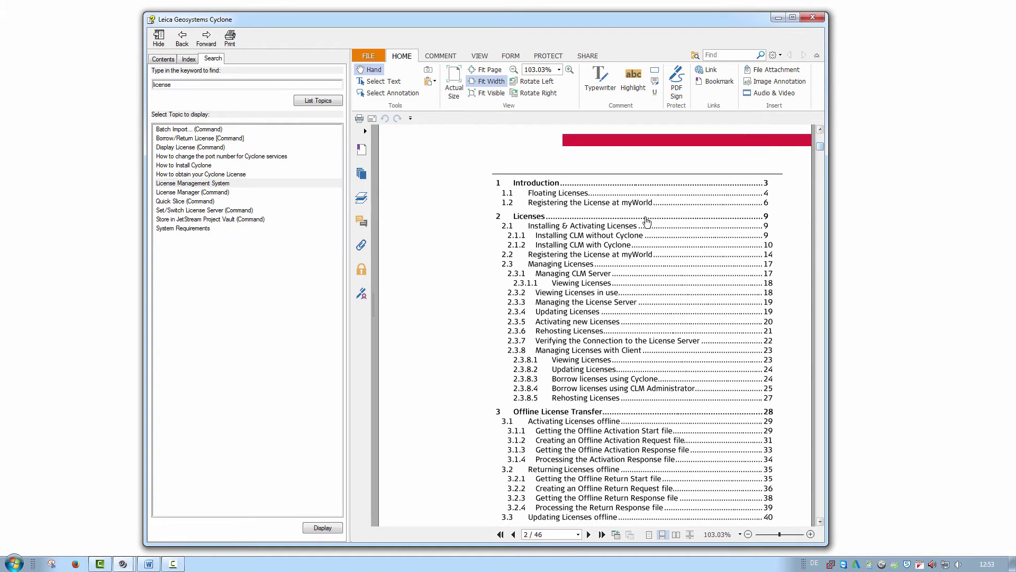
left_click(588, 229)
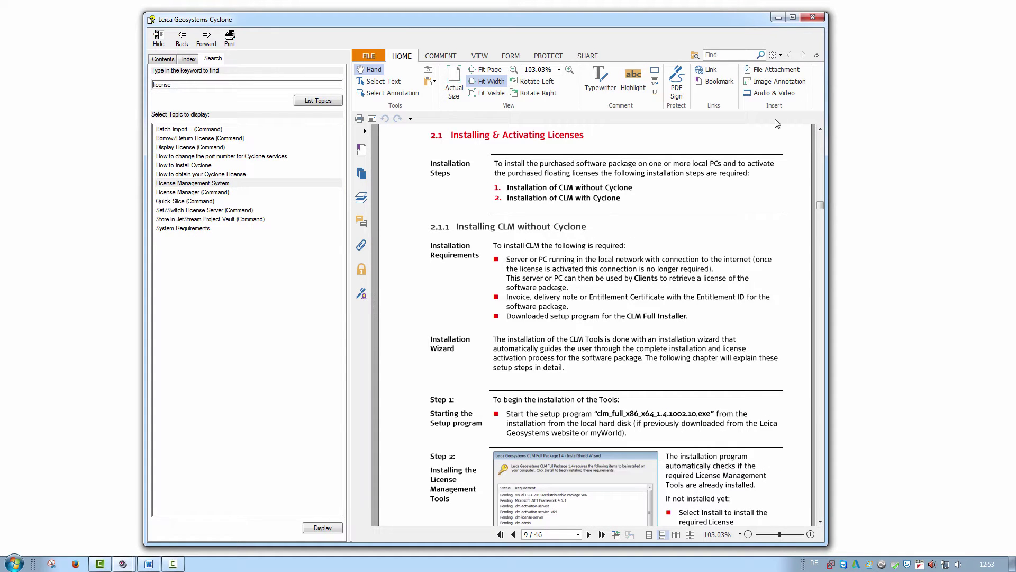
left_click(813, 20)
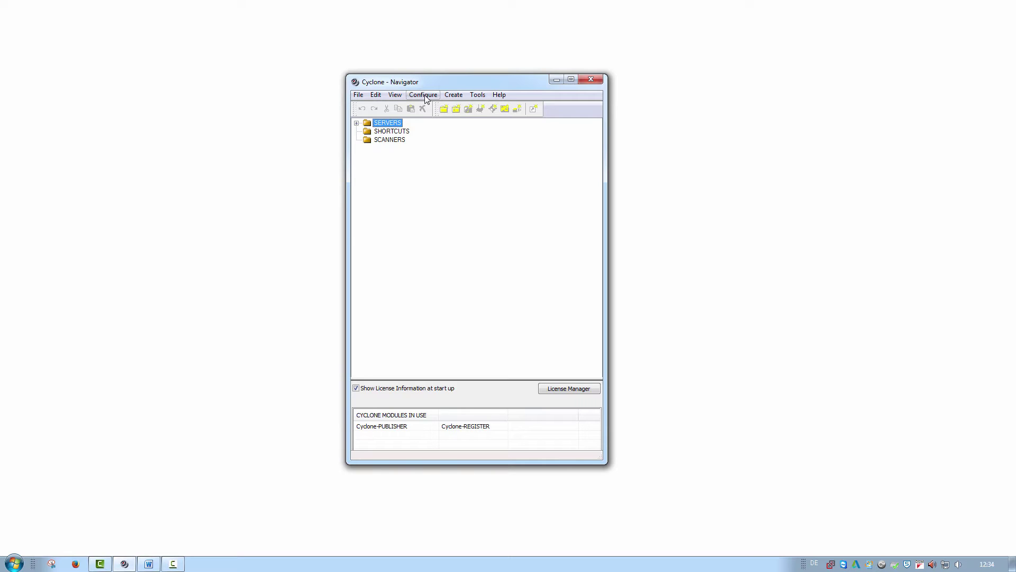
Step: Show F1 context help for the Configure > Databases... command
left_click(425, 96)
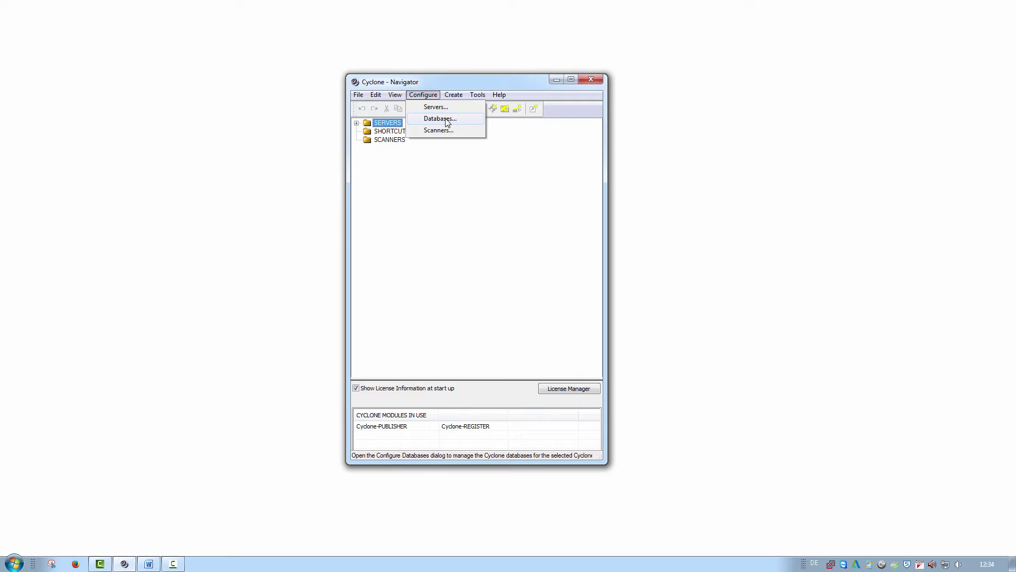
key("F1")
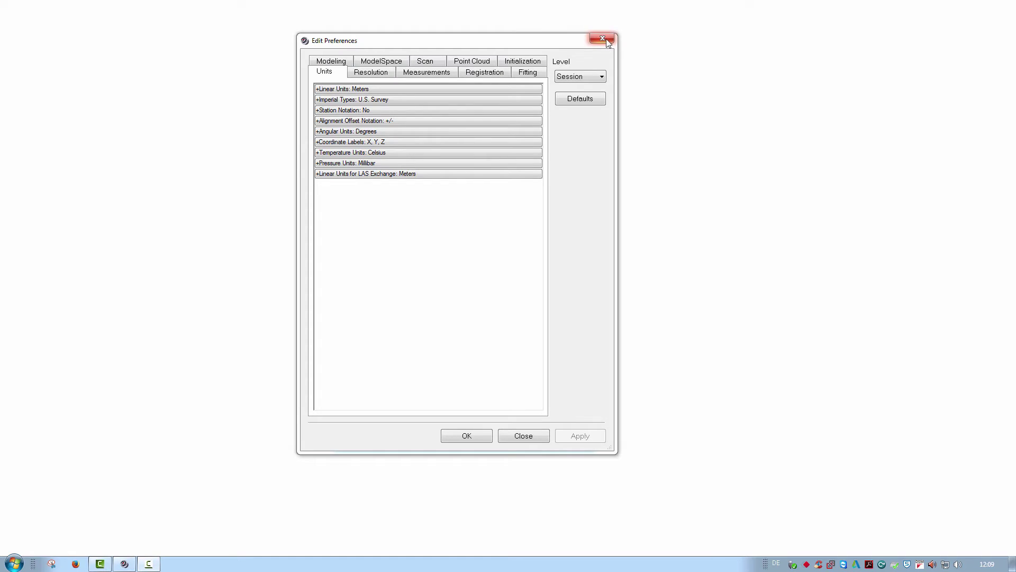
Step: Close the Edit Preferences dialog without changes
left_click(603, 39)
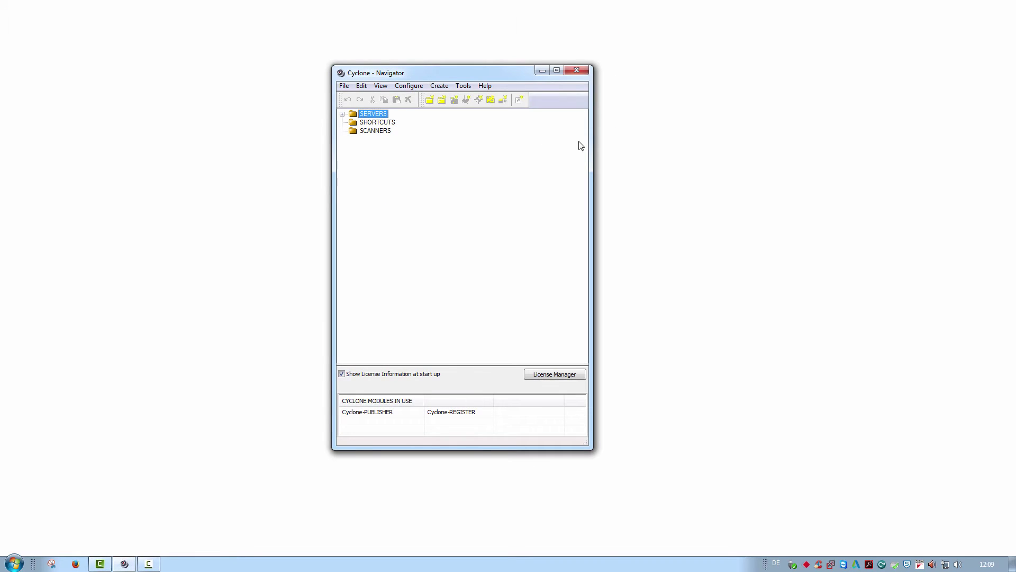
Step: Open Edit Preferences, switch Level to Default and reset the Units settings to defaults
left_click(362, 86)
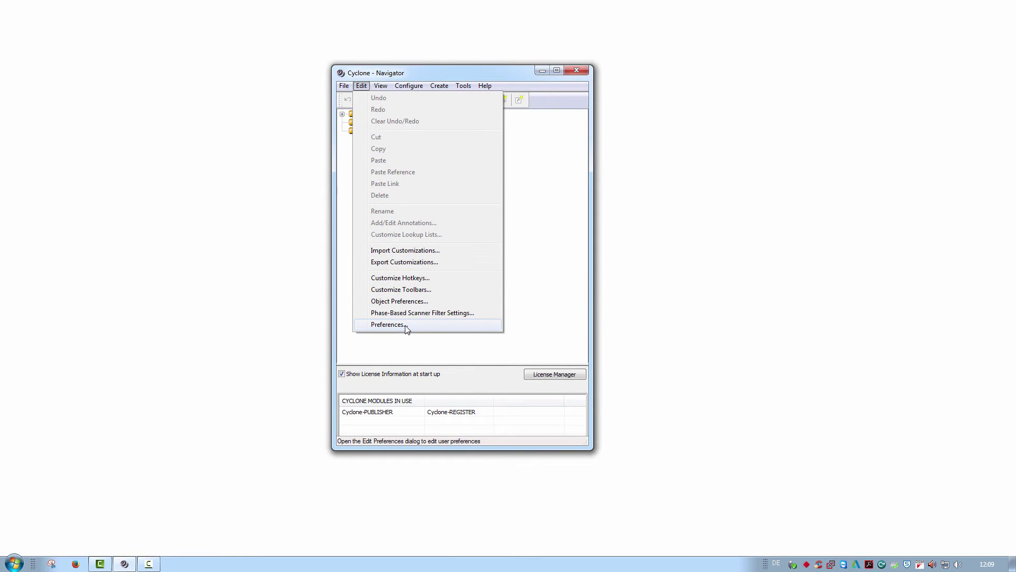
left_click(388, 324)
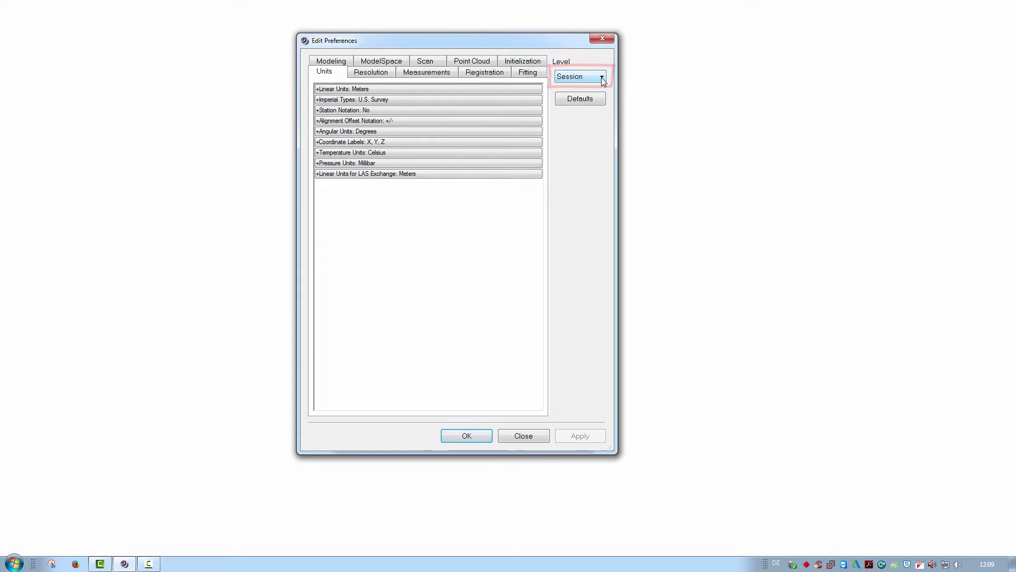
left_click(602, 77)
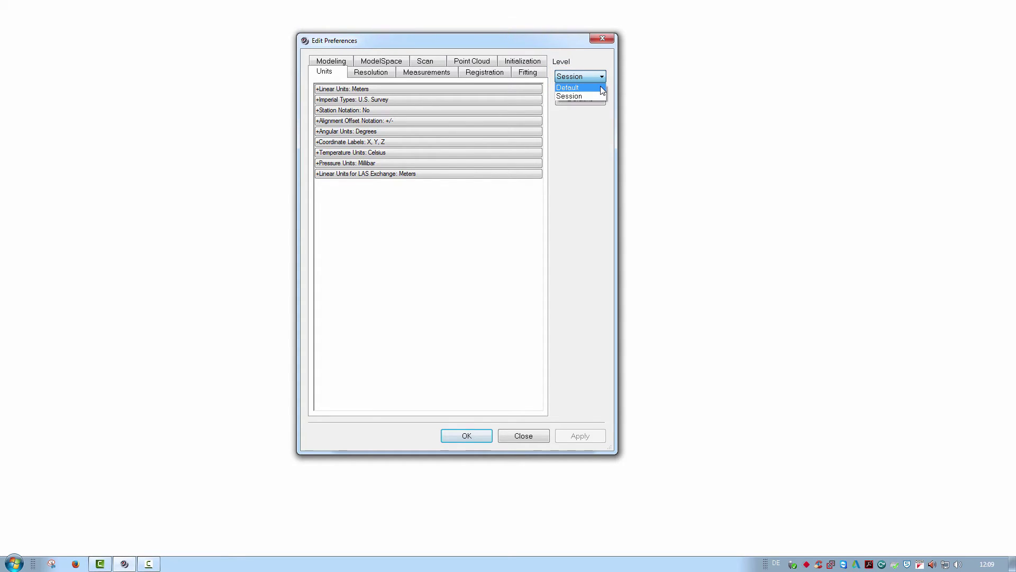
left_click(601, 87)
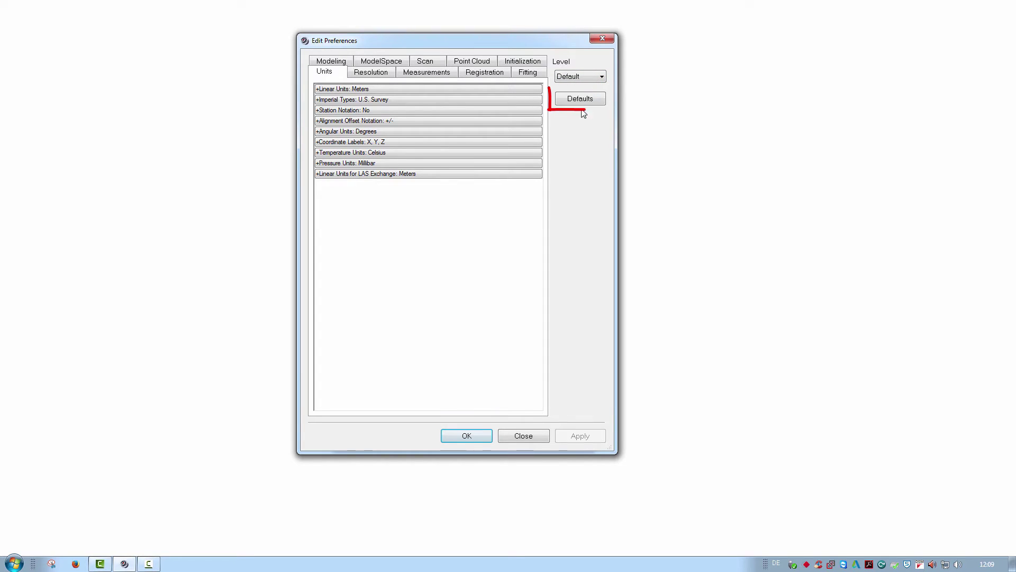
left_click(582, 99)
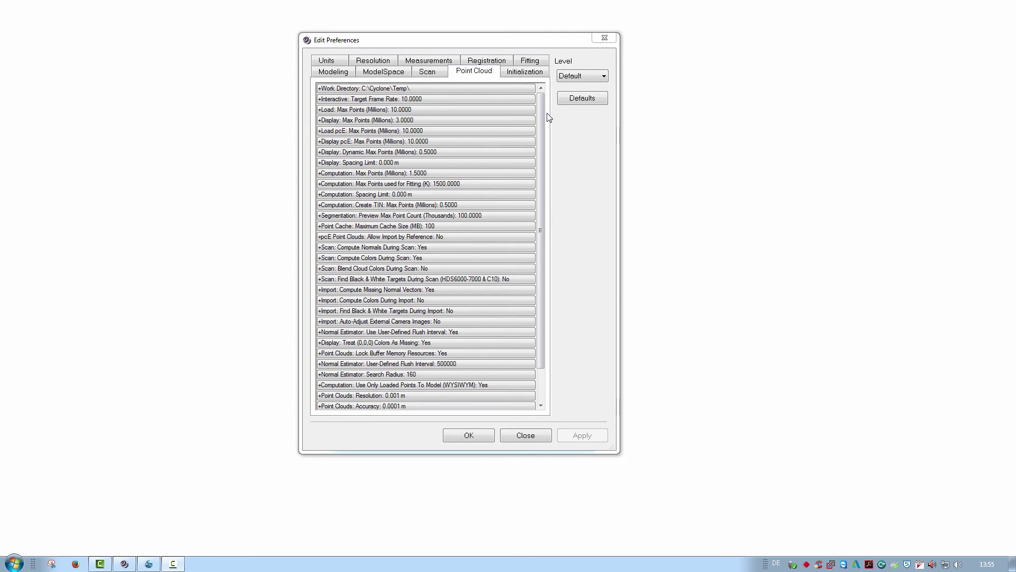
Step: Set Point Cloud Load: Max Points to 10 and Display: Max Points to 20, then apply
left_click(508, 109)
type("100")
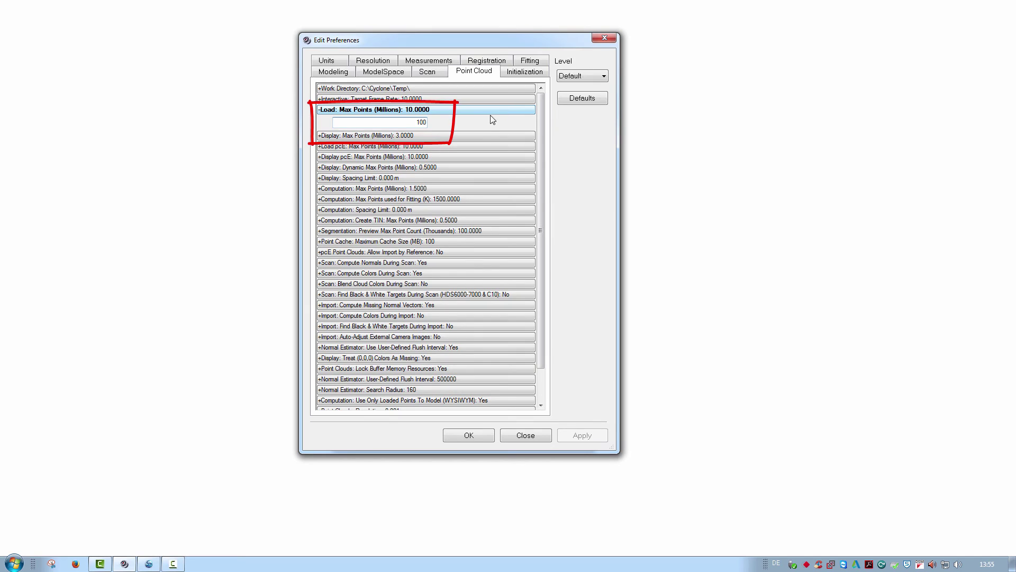
left_click(487, 136)
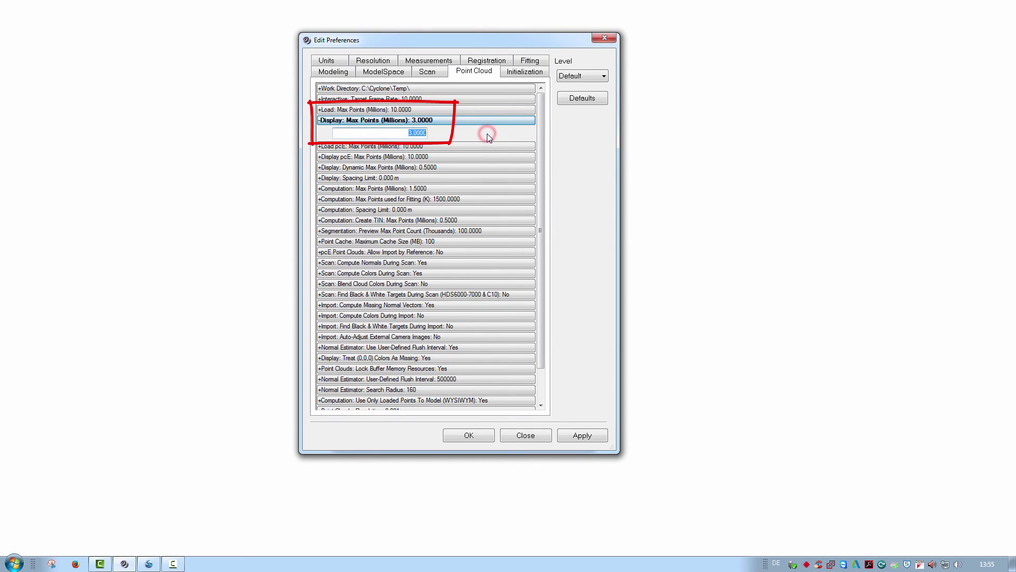
type("20")
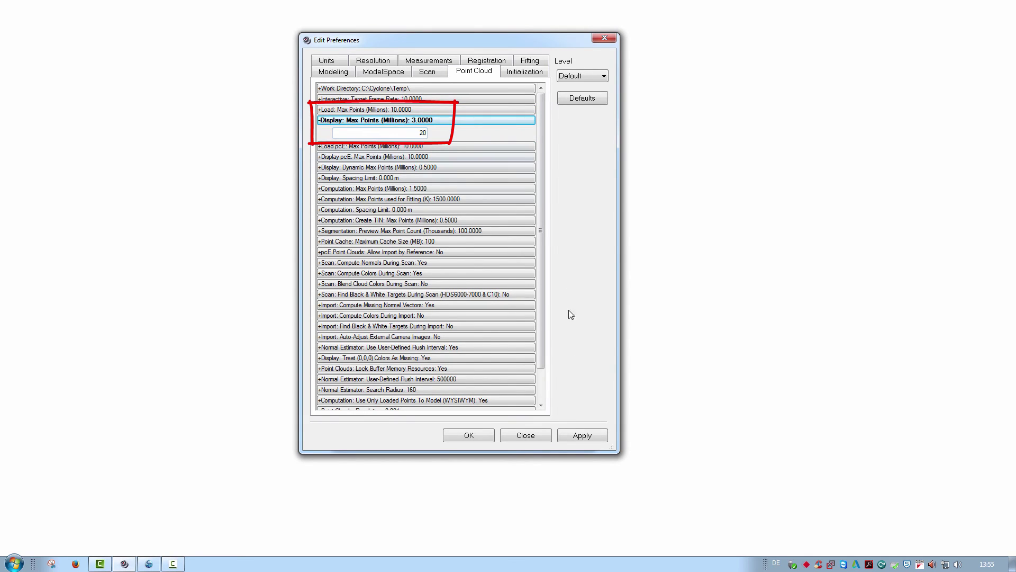
left_click(577, 435)
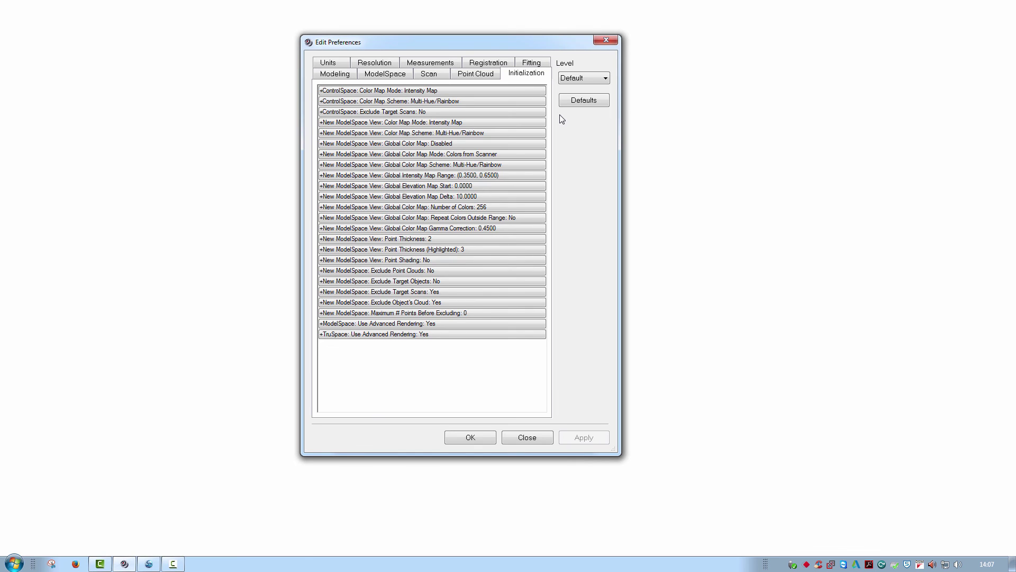
Step: Change New ModelSpace View Color Map Mode to Colors from Scanner and apply
left_click(522, 122)
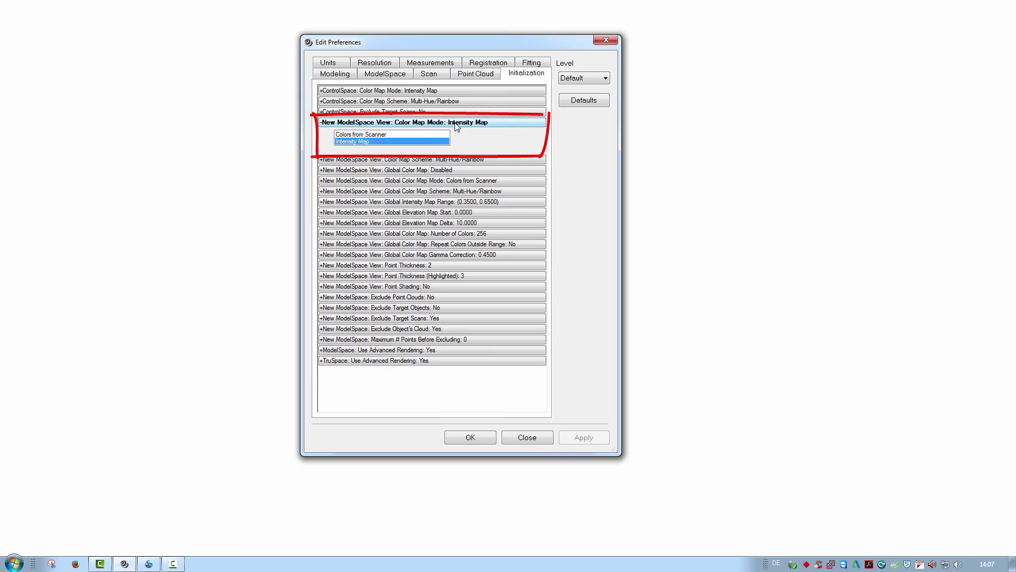
left_click(433, 135)
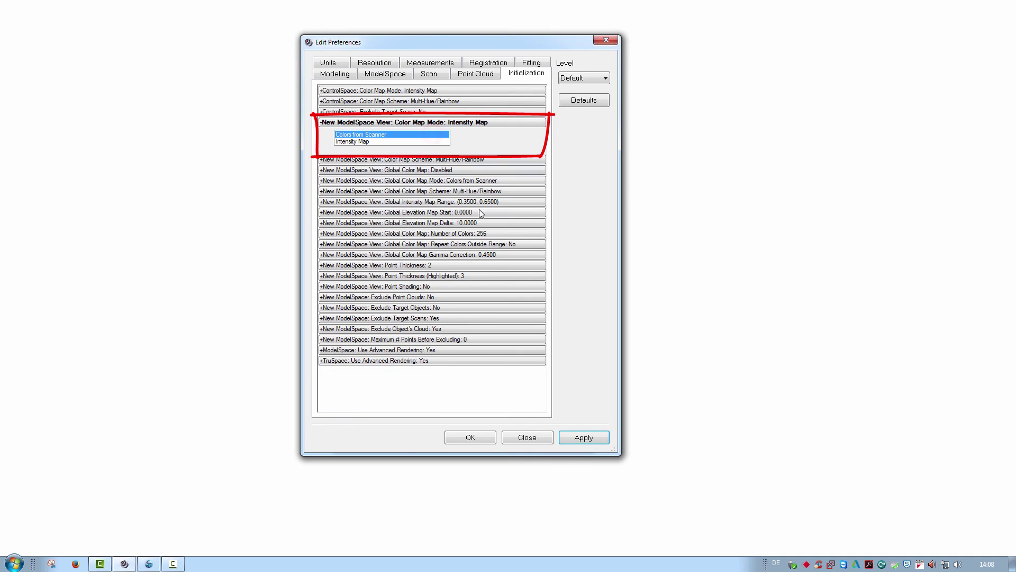
left_click(585, 438)
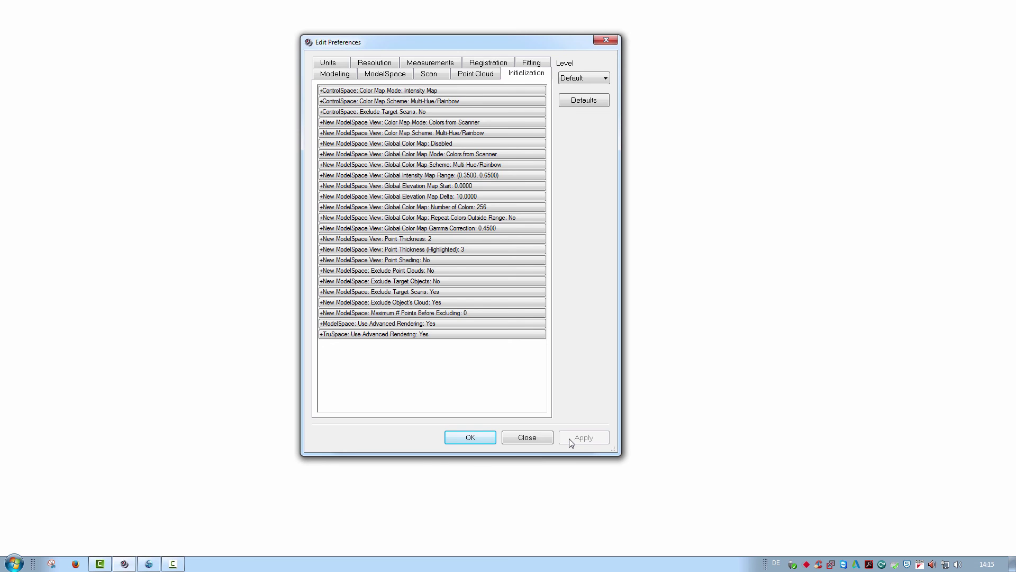
Step: View the Preferences help page, close it, and confirm Edit Preferences with OK
key("F1")
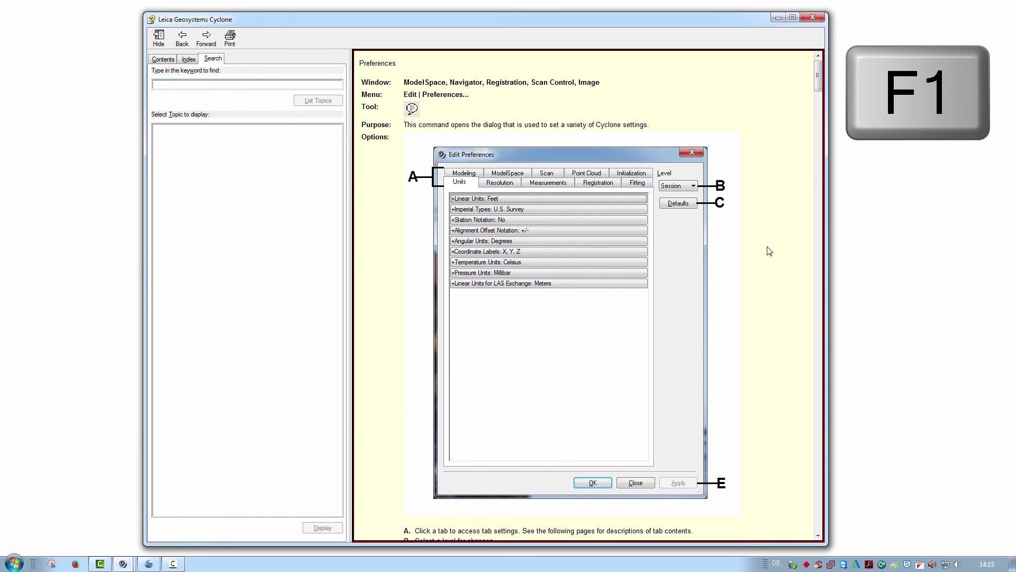
left_click_drag(818, 79, 821, 111)
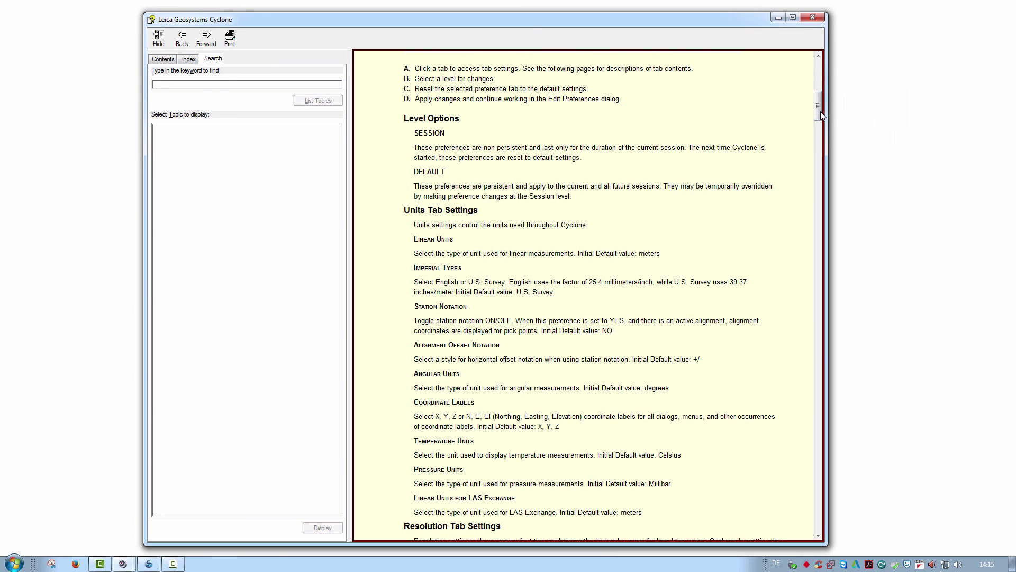
left_click(815, 19)
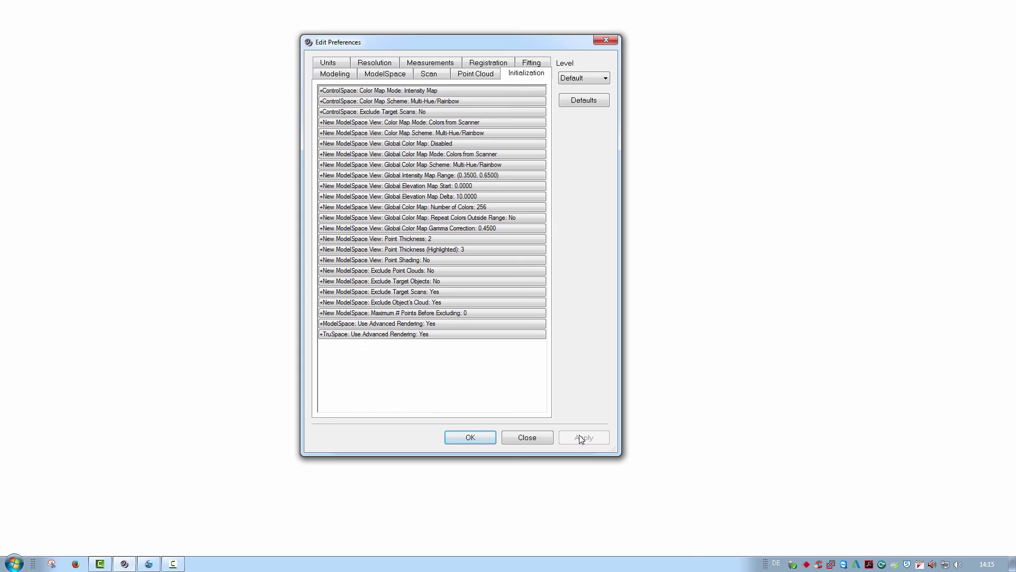
left_click(470, 437)
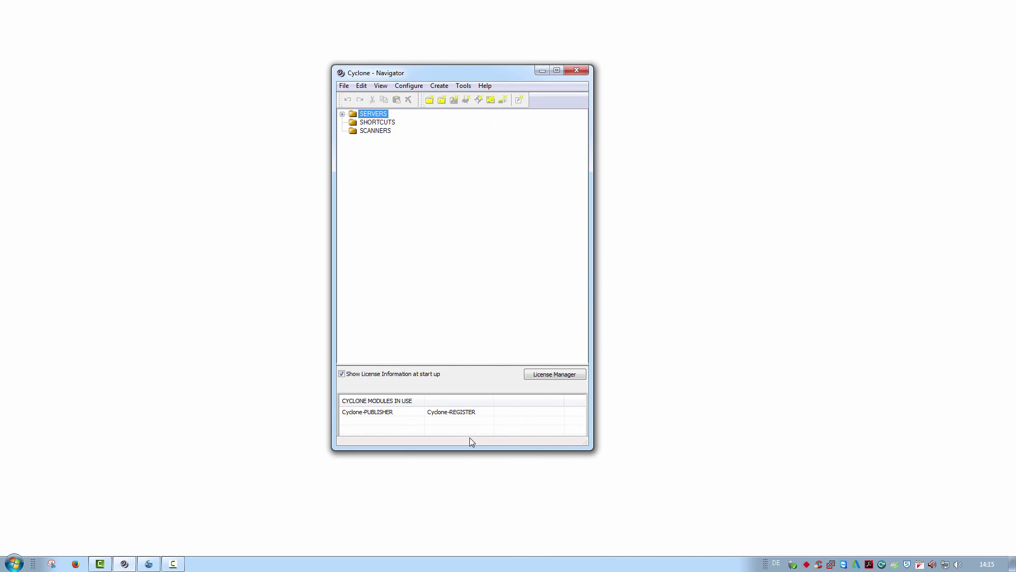